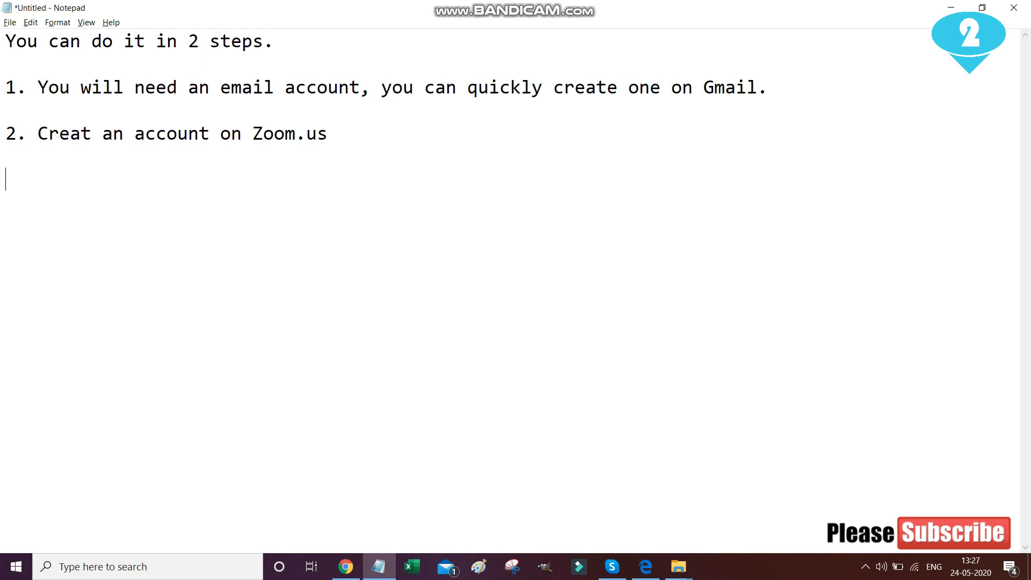
Minimize the current browser and launch a new Google Chrome window by searching Windows for 'ch'
click(345, 567)
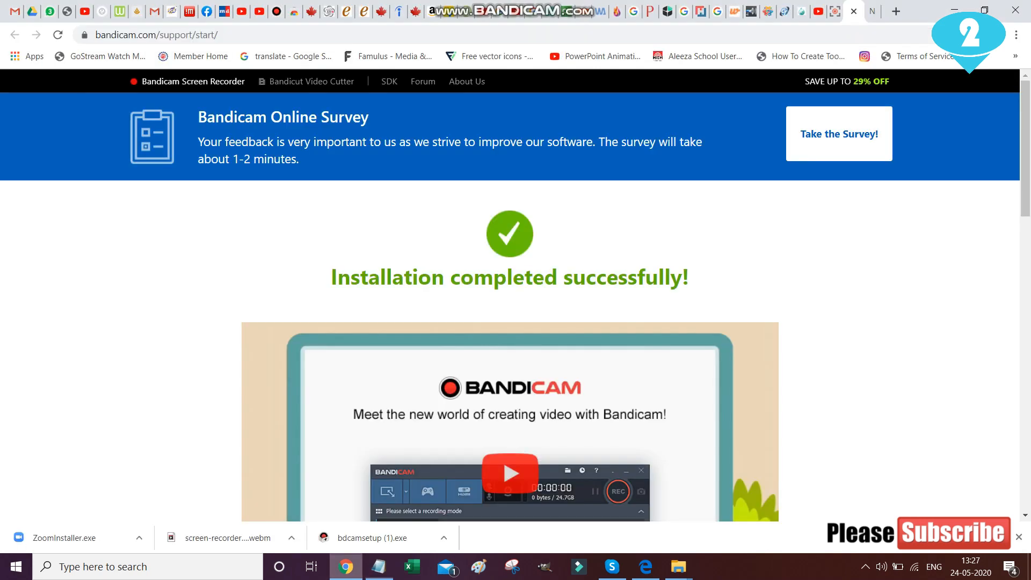
click(873, 11)
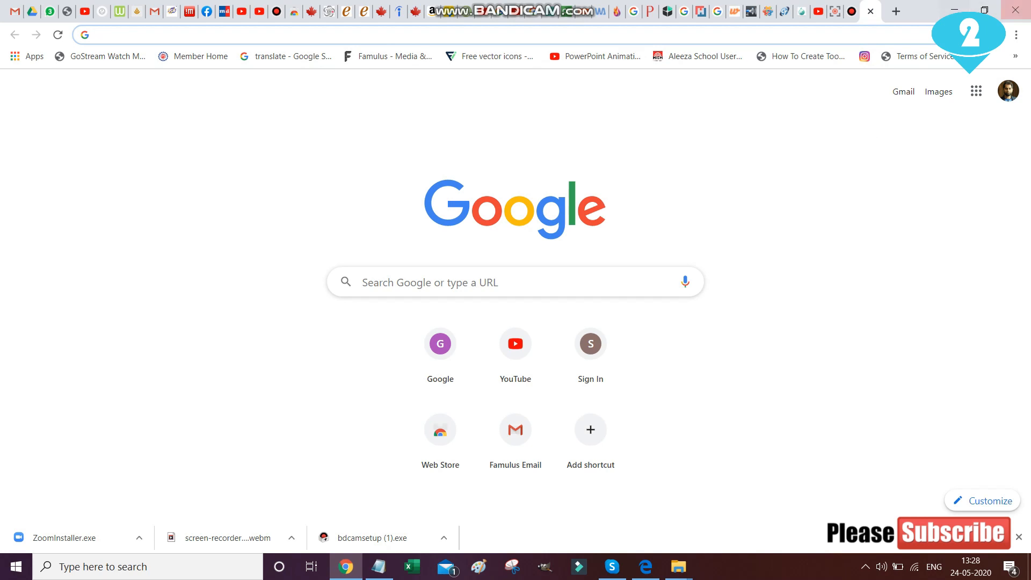
click(954, 10)
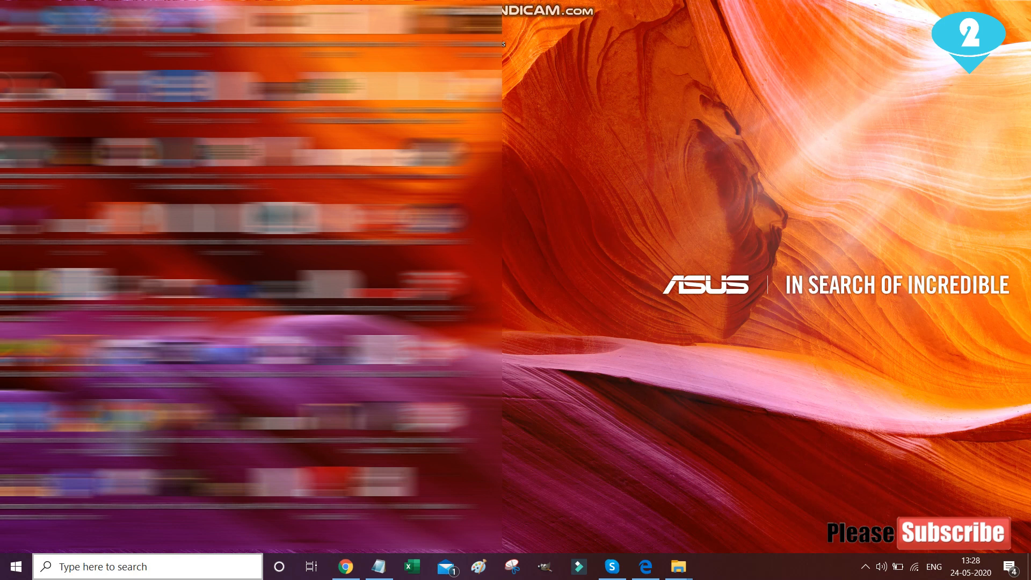
click(129, 567)
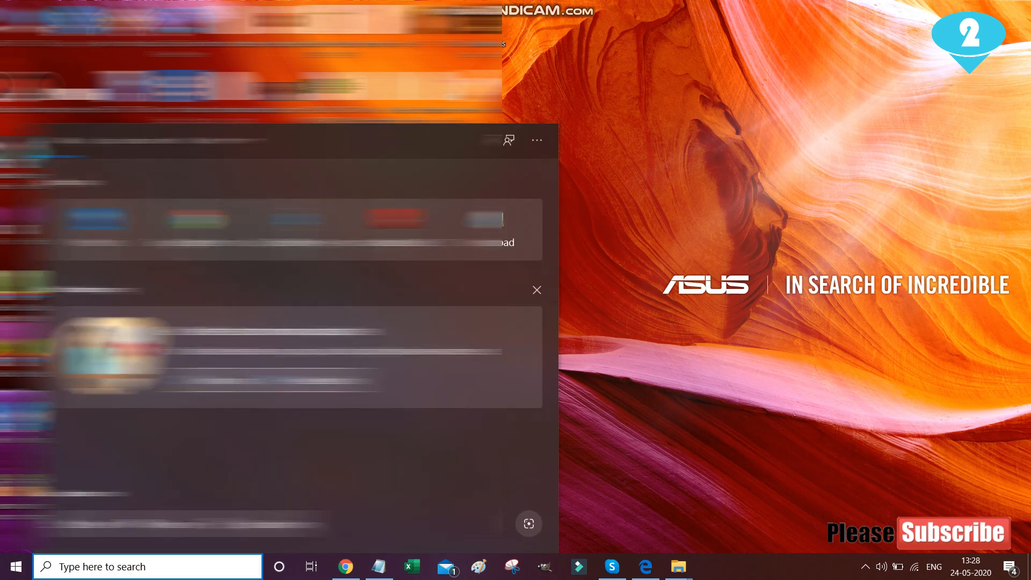
text(ch)
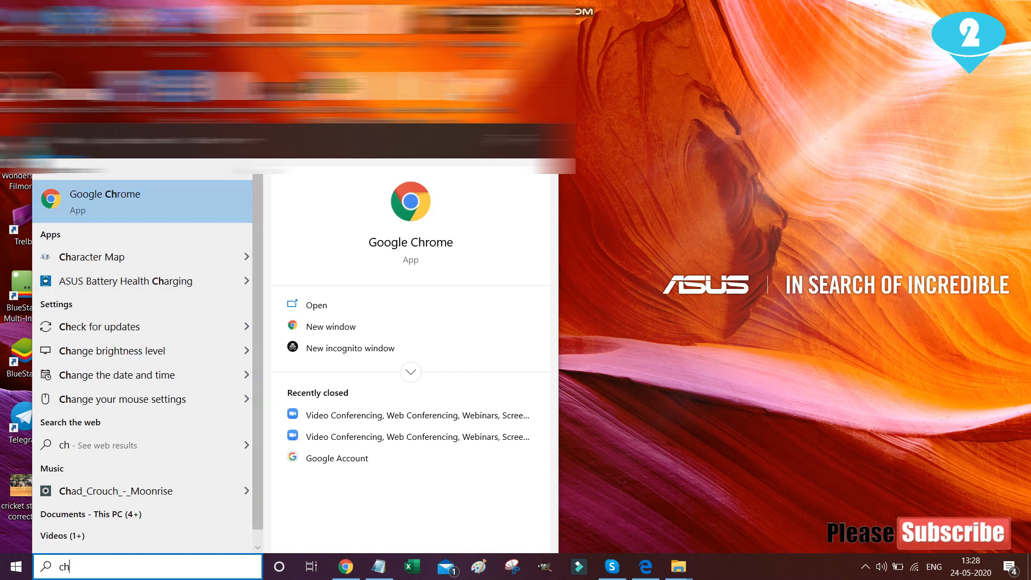
key(Return)
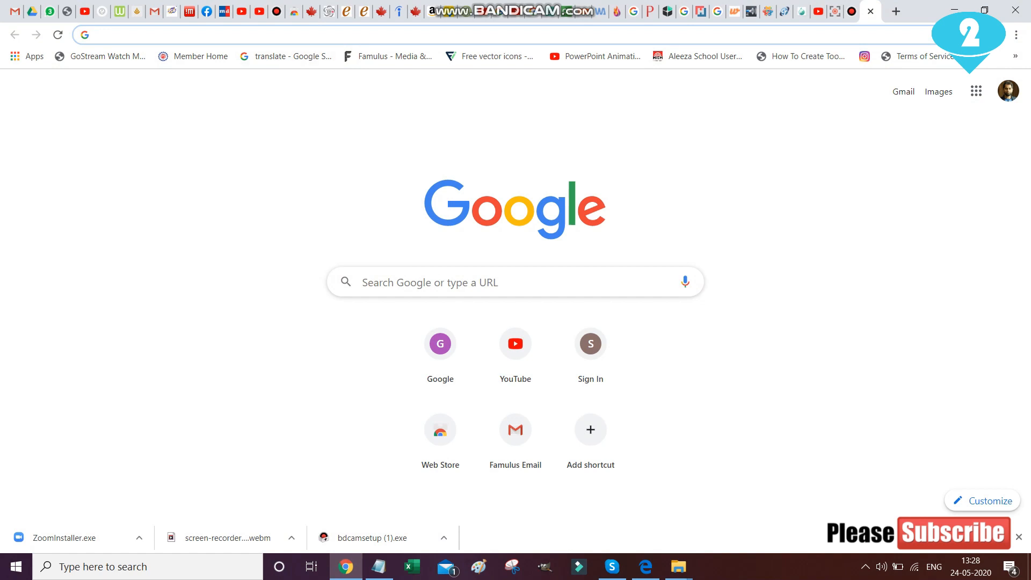
Search Google for 'gmail signup', open the Google sign-in result, and start another blank tab
text(g)
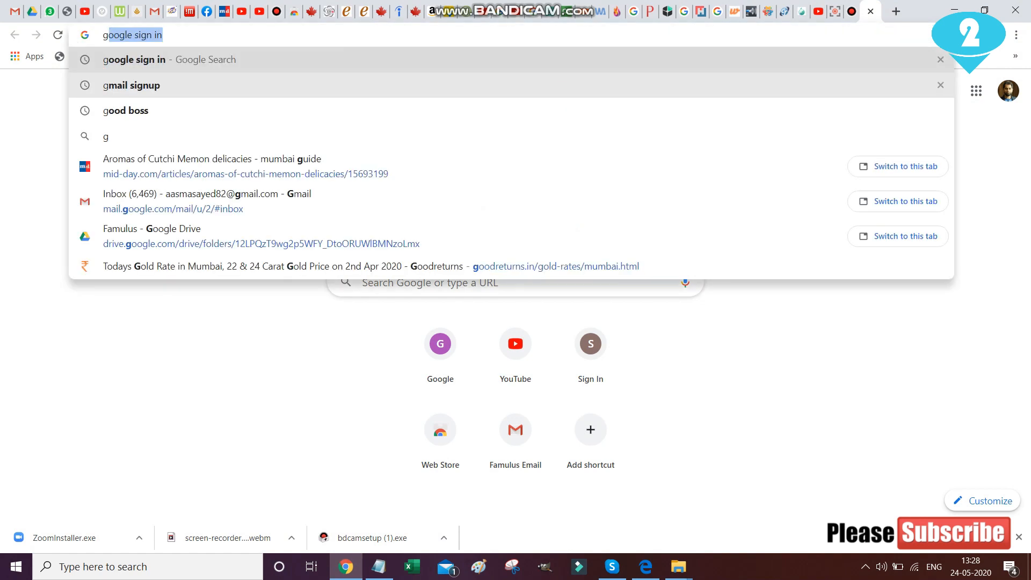
text(m)
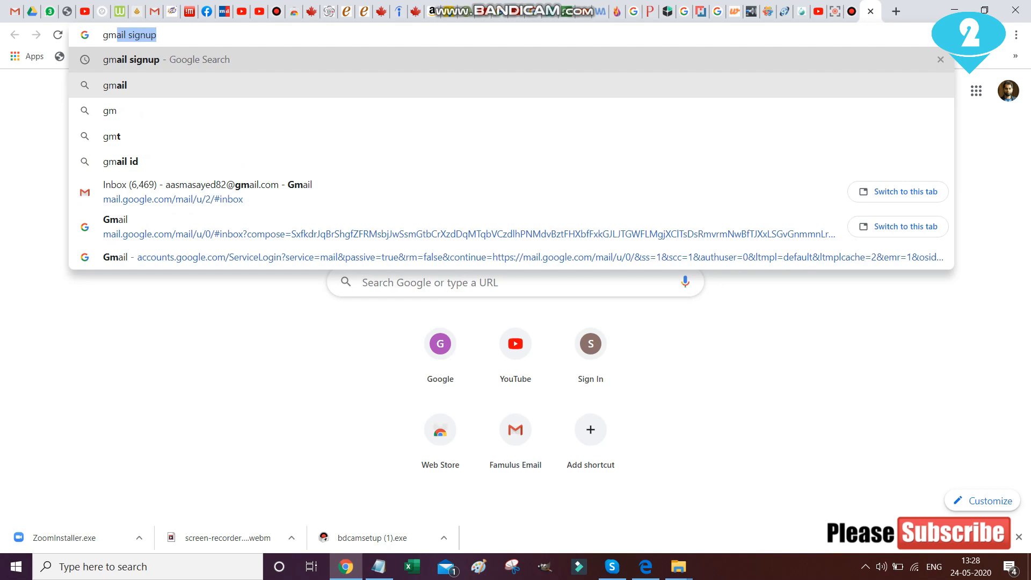
text(ail)
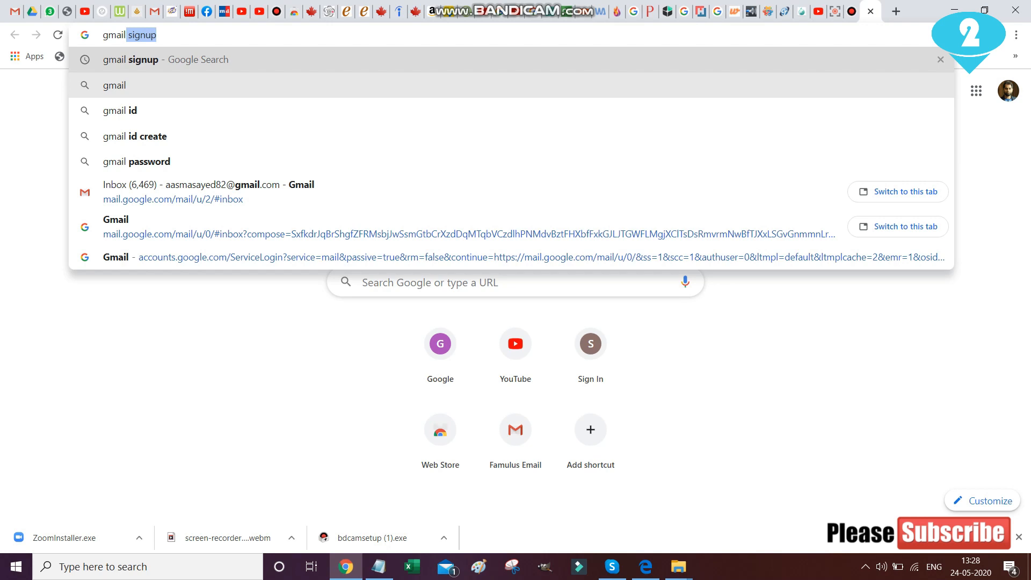
key(Return)
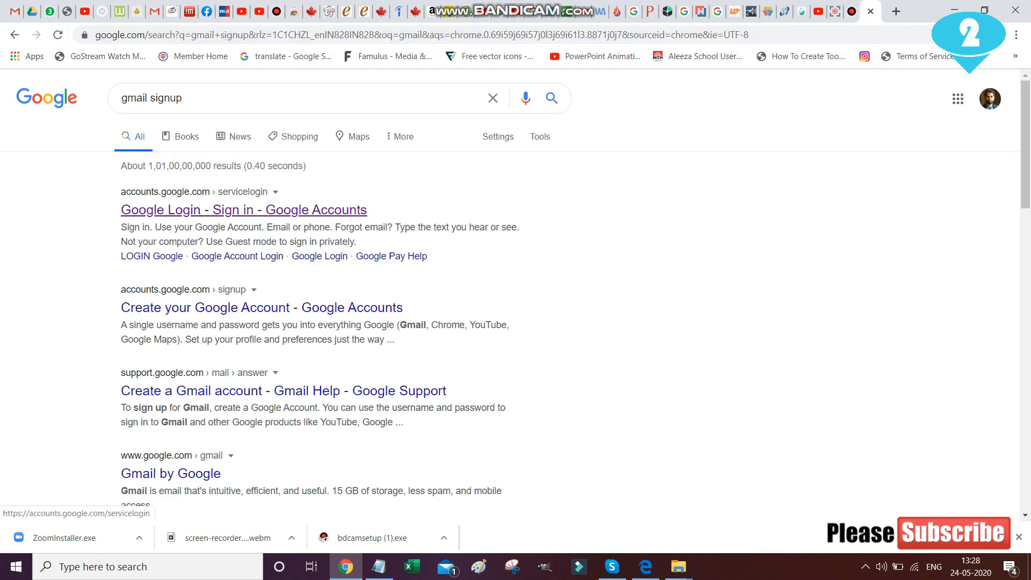
click(244, 210)
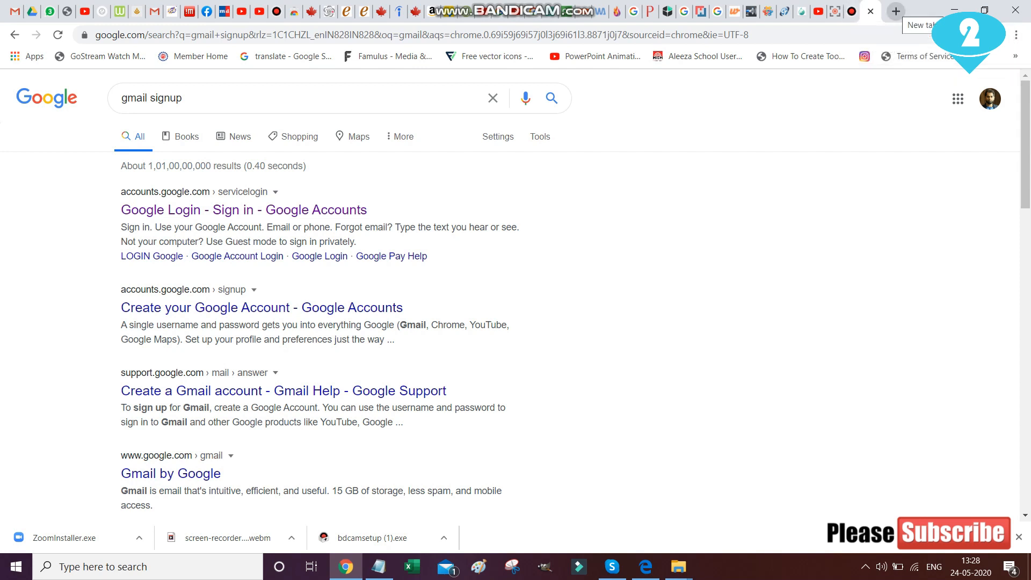
click(895, 11)
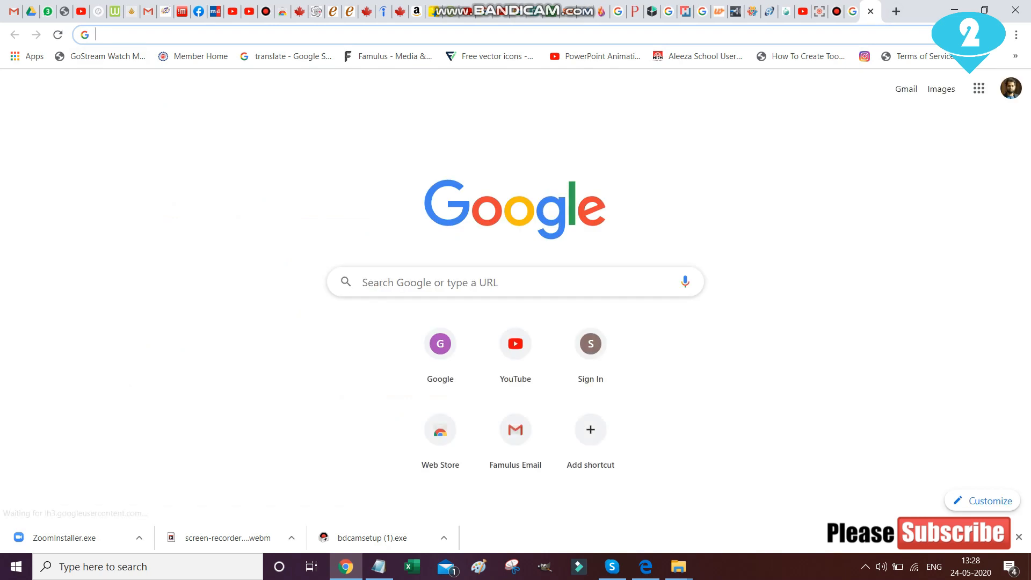
Load zoom.us in the new Chrome tab
text(zoom.)
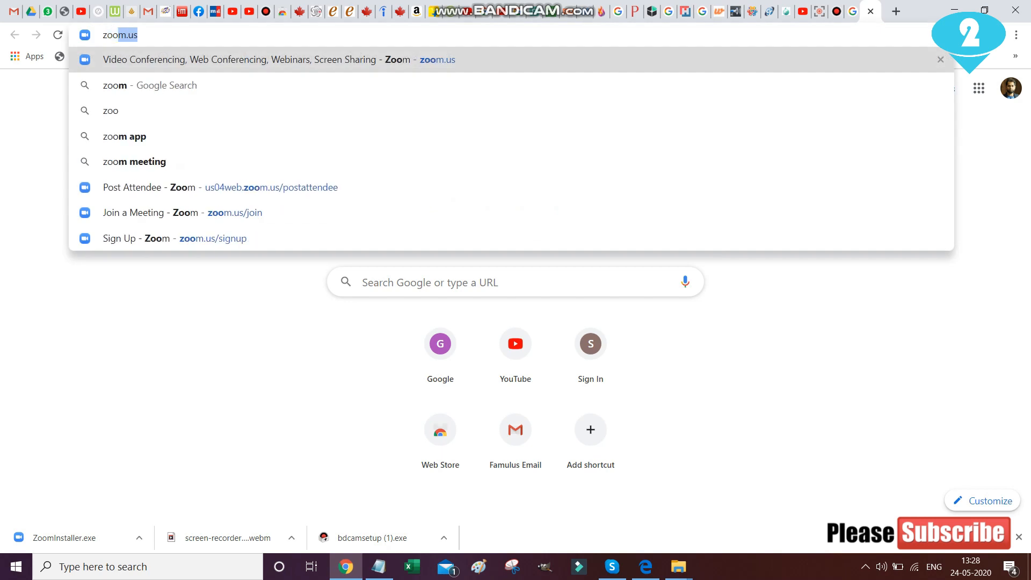
text(us)
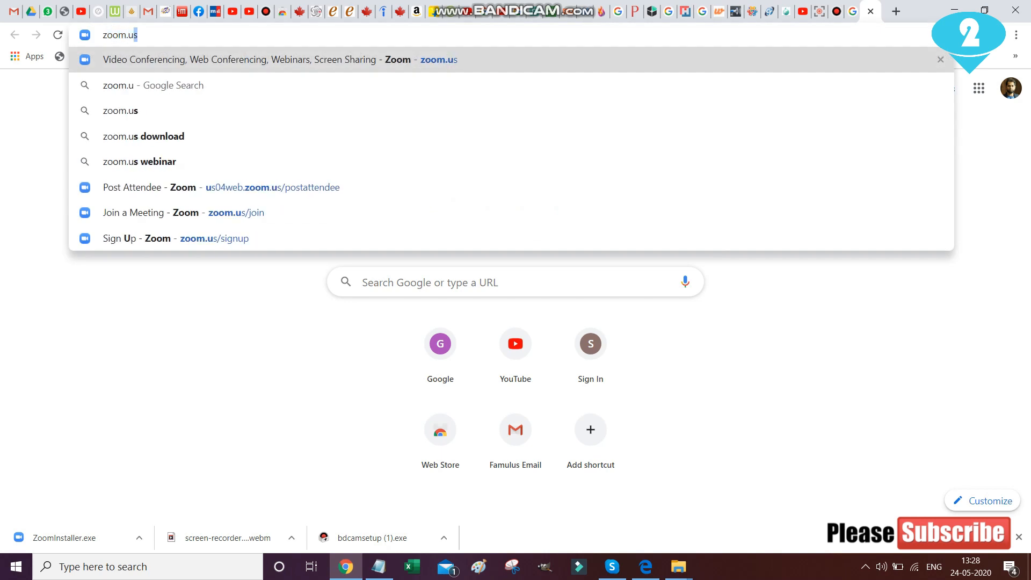
key(Return)
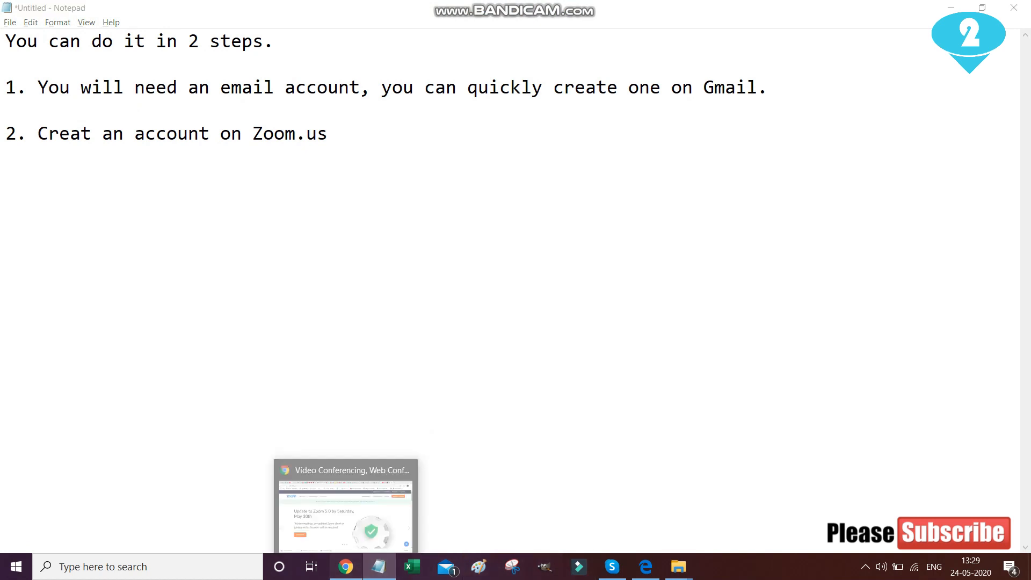
Bring the Chrome window with the zoom.us page back in front of Notepad
click(345, 566)
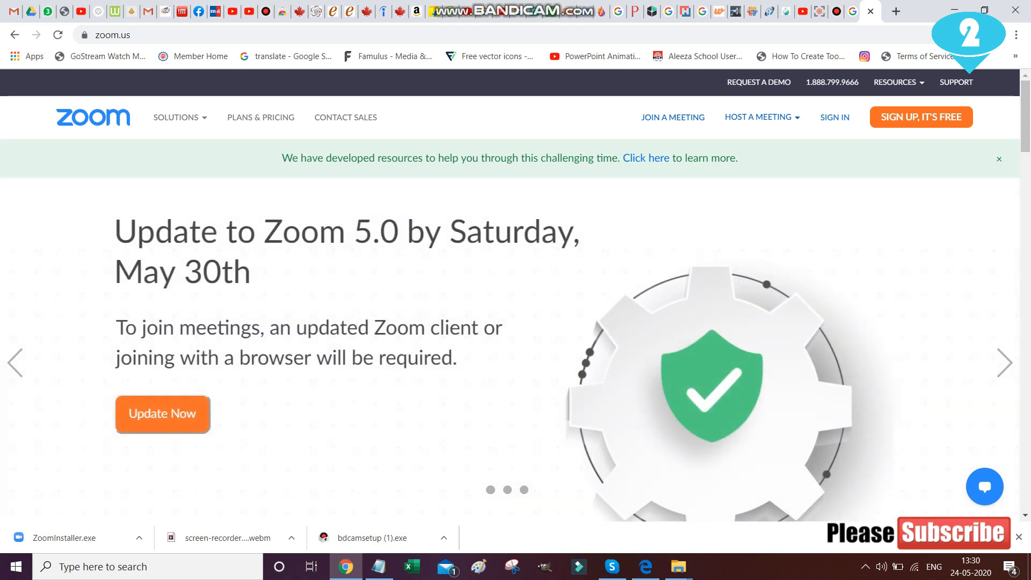
Sign in to Zoom using the saved e-mail address and the account password
click(834, 118)
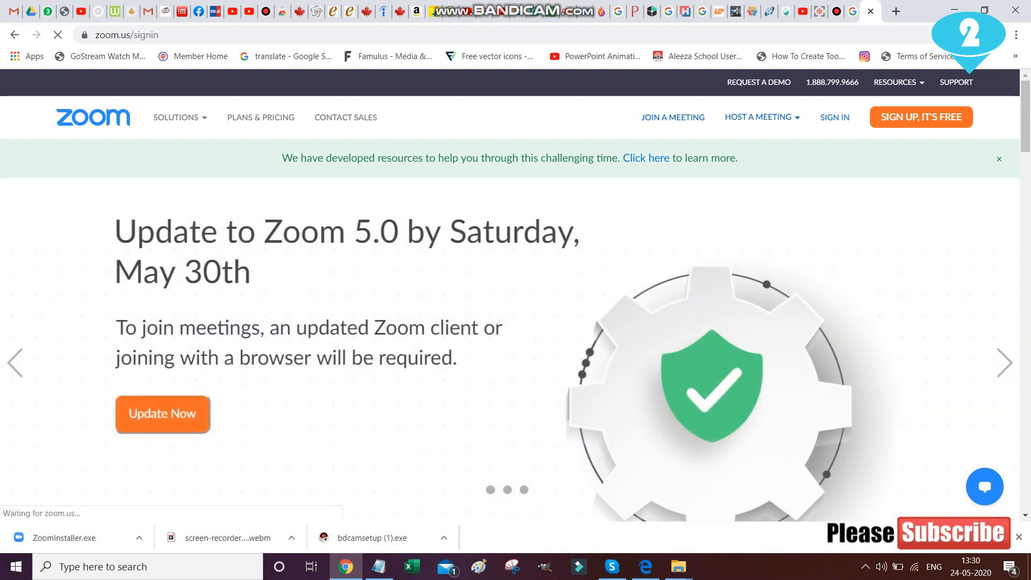
click(510, 240)
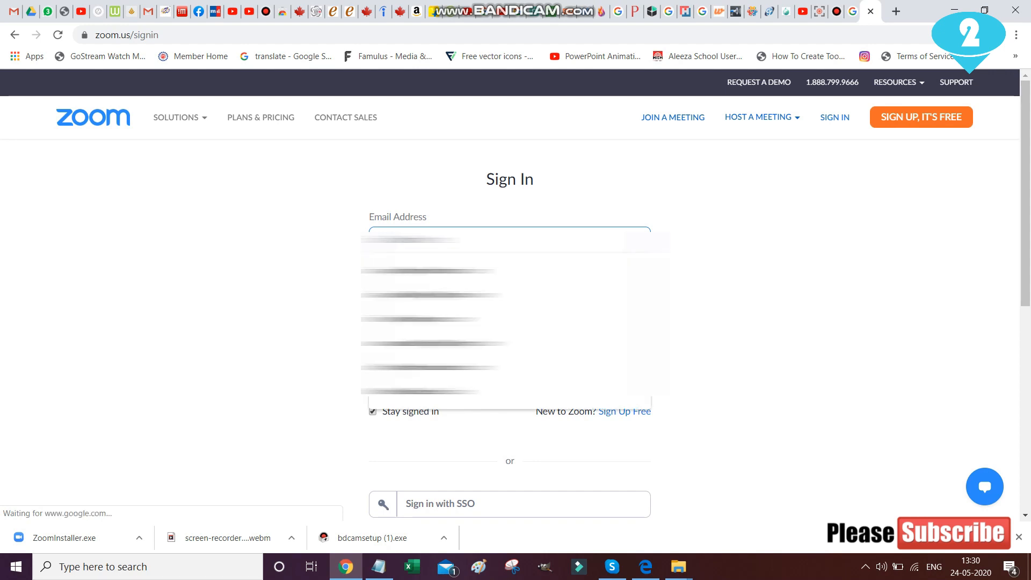
key(Return)
click(509, 299)
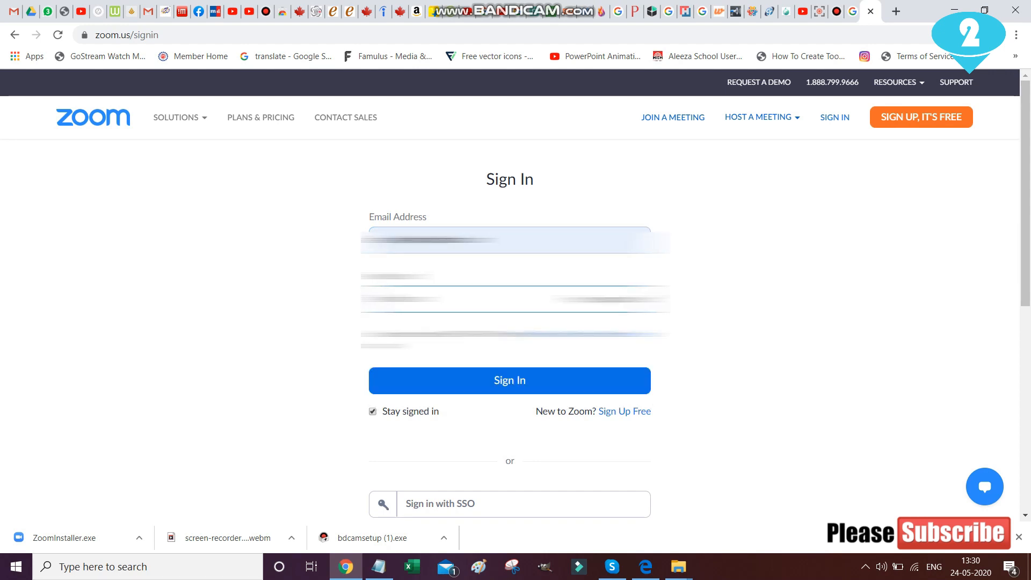
text(•••••••••)
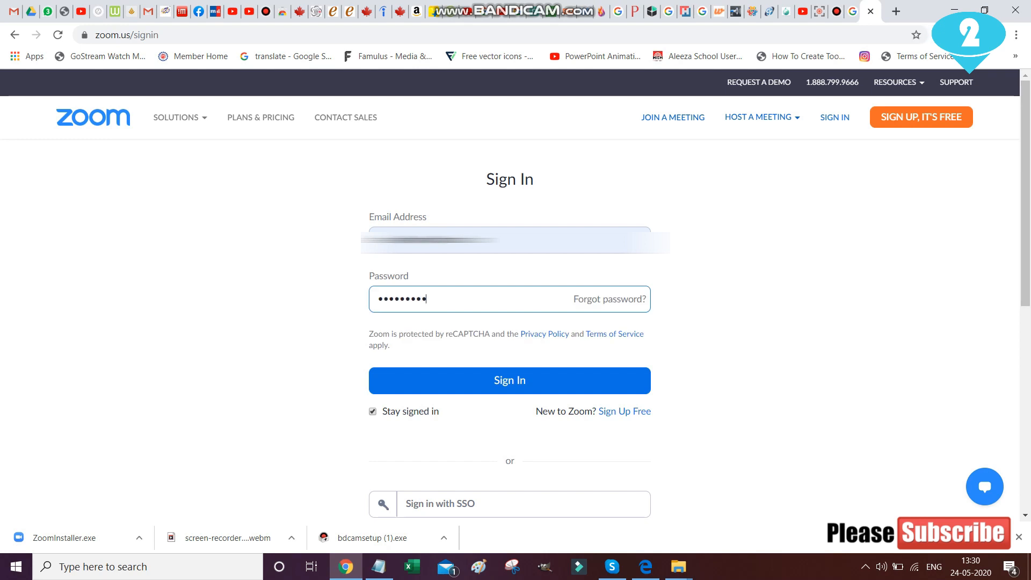
key(Return)
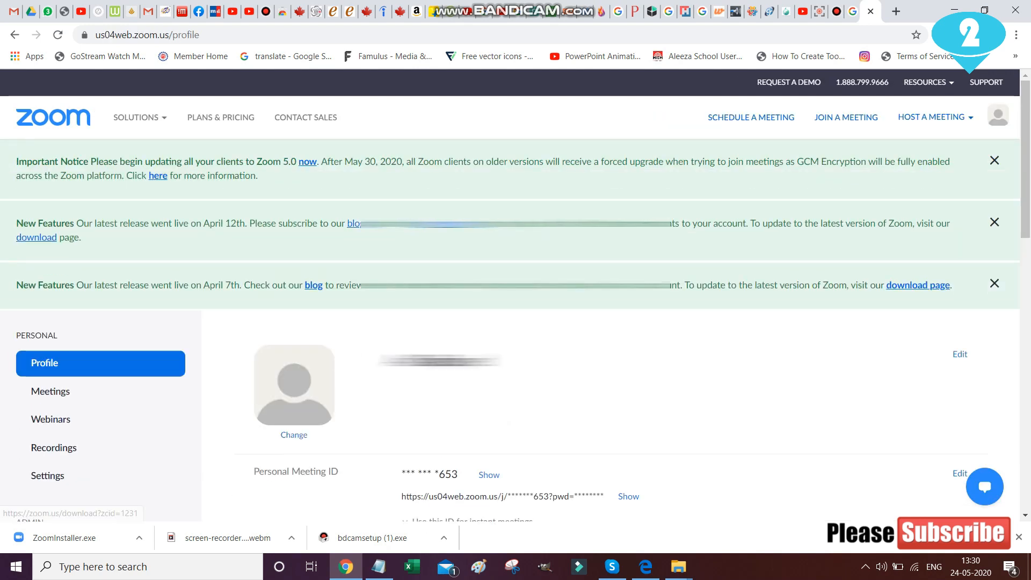
scroll(515, 330, down, 2)
scroll(515, 330, down, 2)
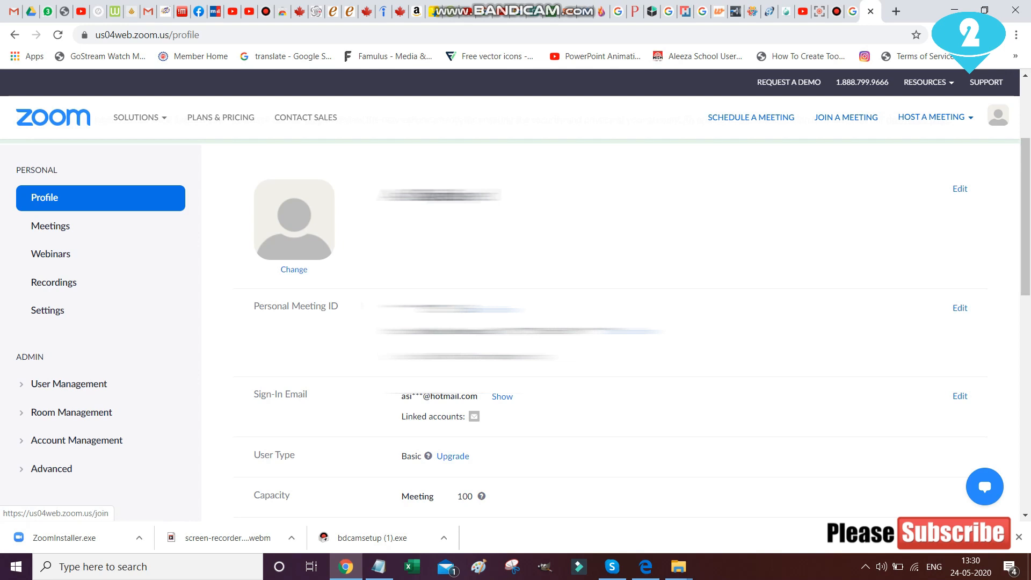
click(931, 117)
click(751, 118)
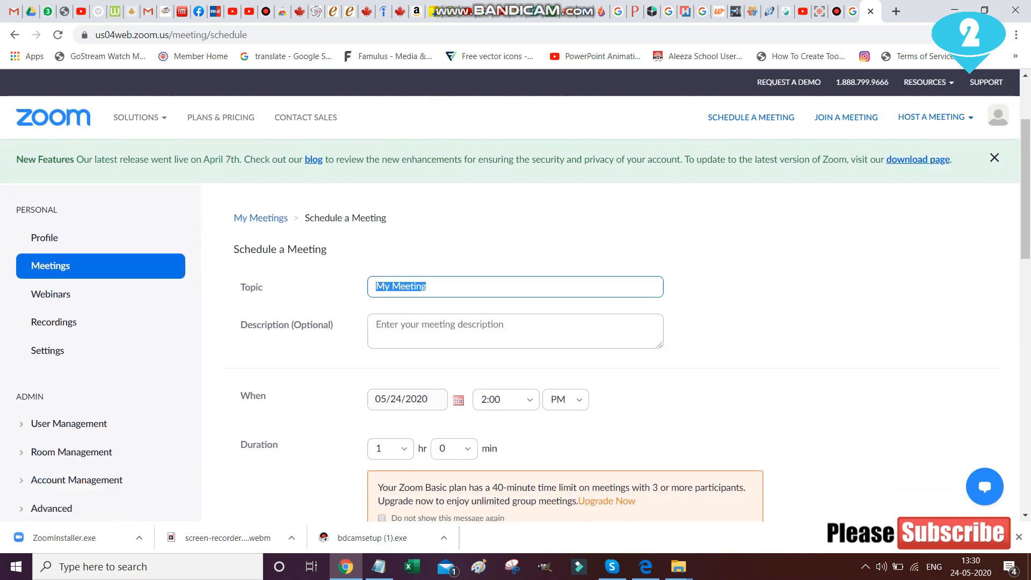
scroll(454, 390, down, 1)
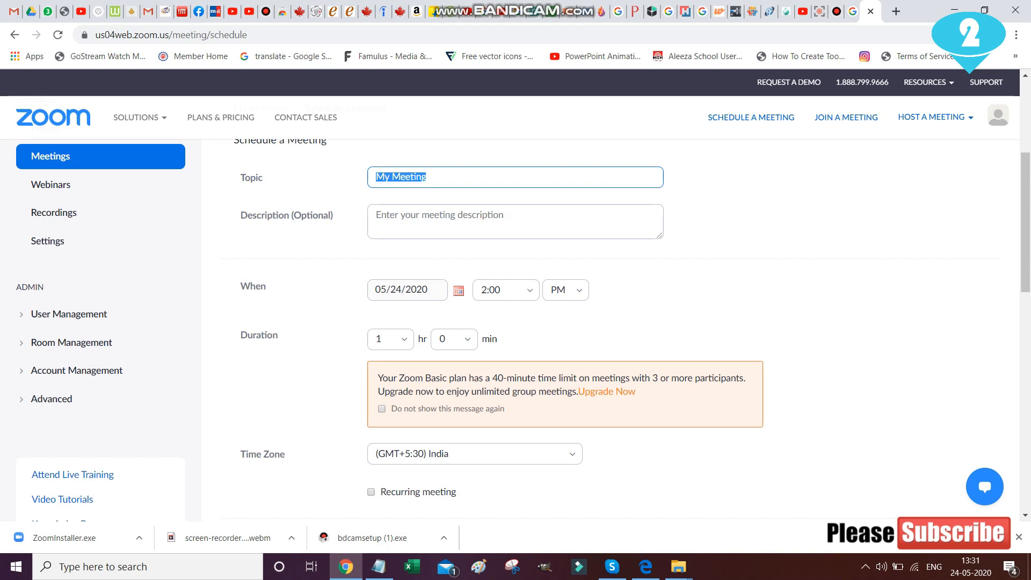
text(First Batch)
click(376, 215)
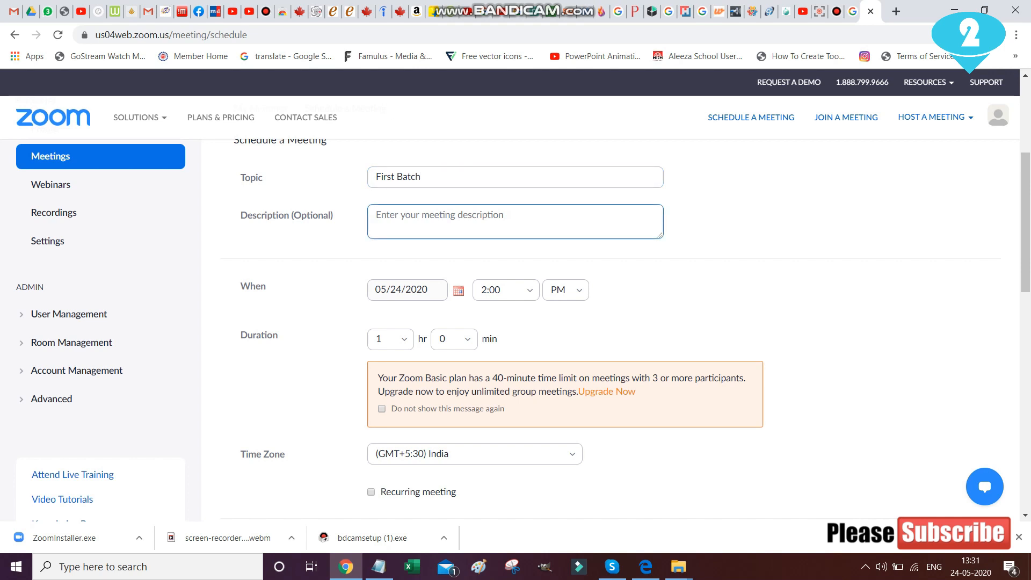
click(458, 291)
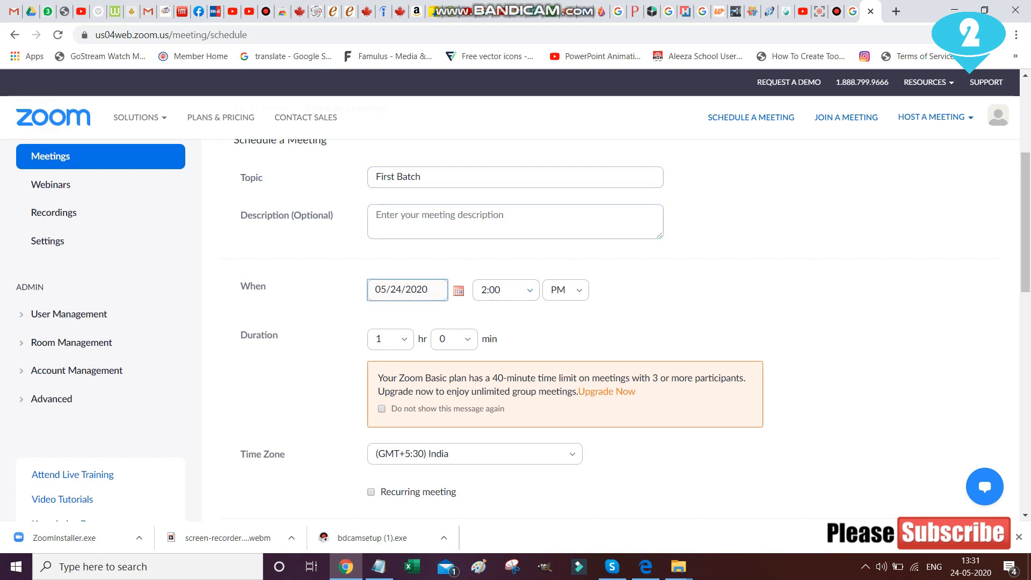
click(458, 290)
scroll(516, 322, down, 1)
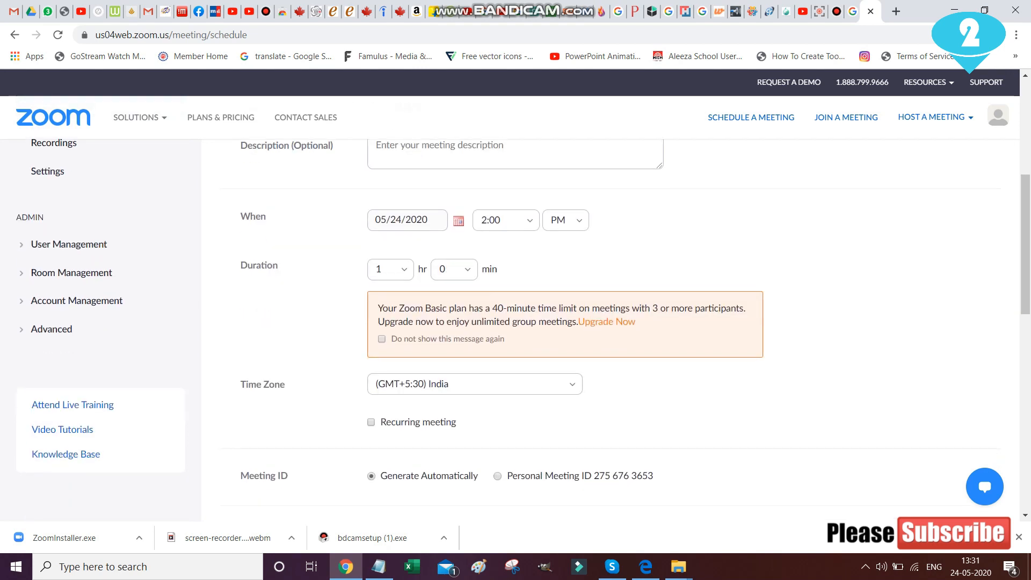
scroll(516, 322, down, 1)
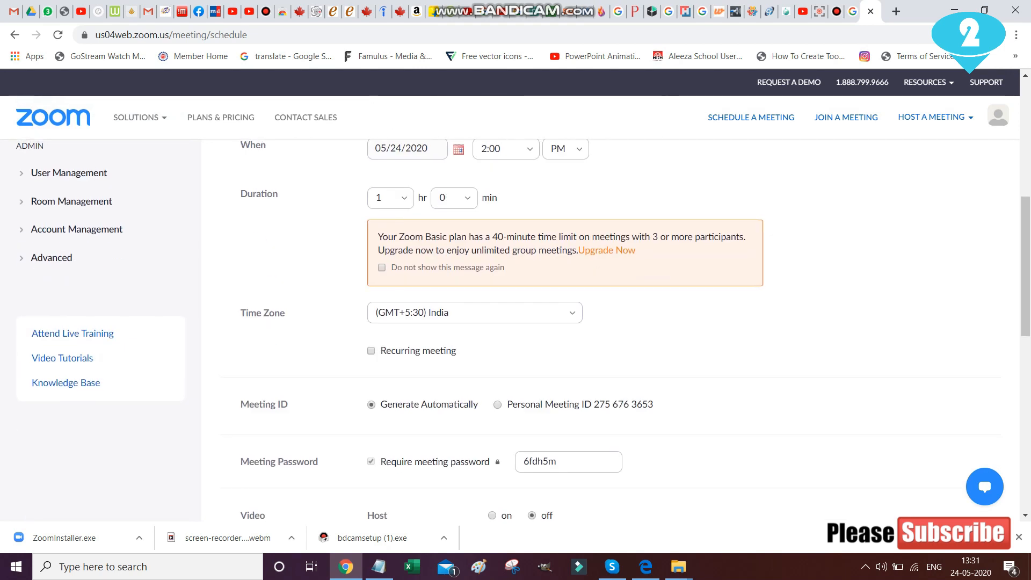
scroll(516, 322, up, 1)
scroll(515, 322, up, 1)
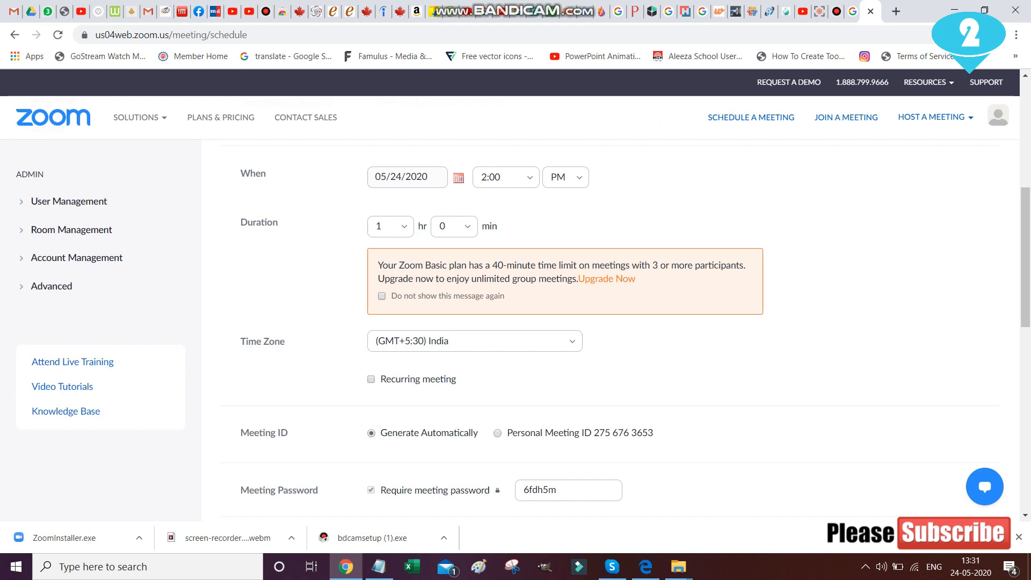
scroll(610, 326, down, 3)
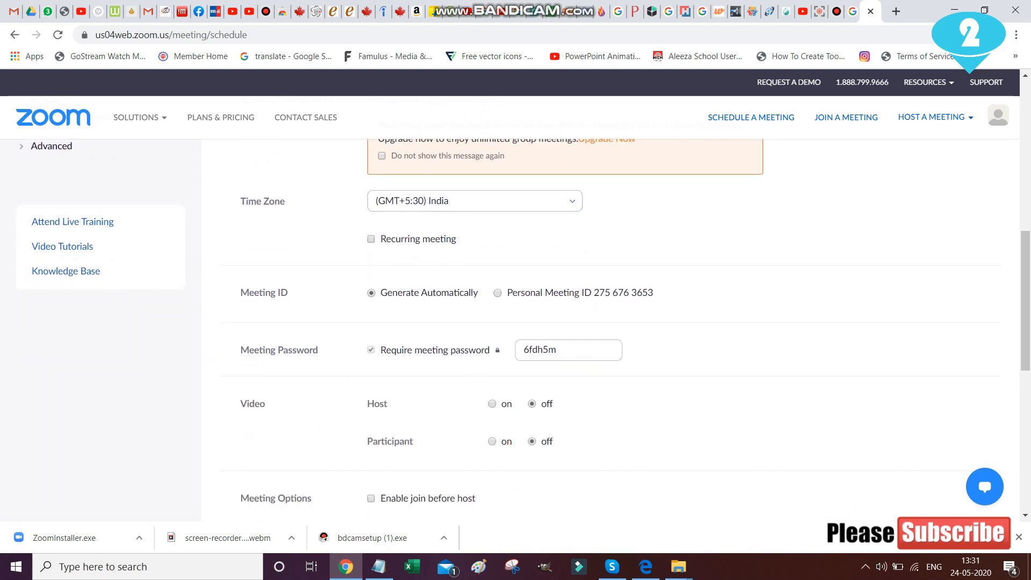
click(371, 238)
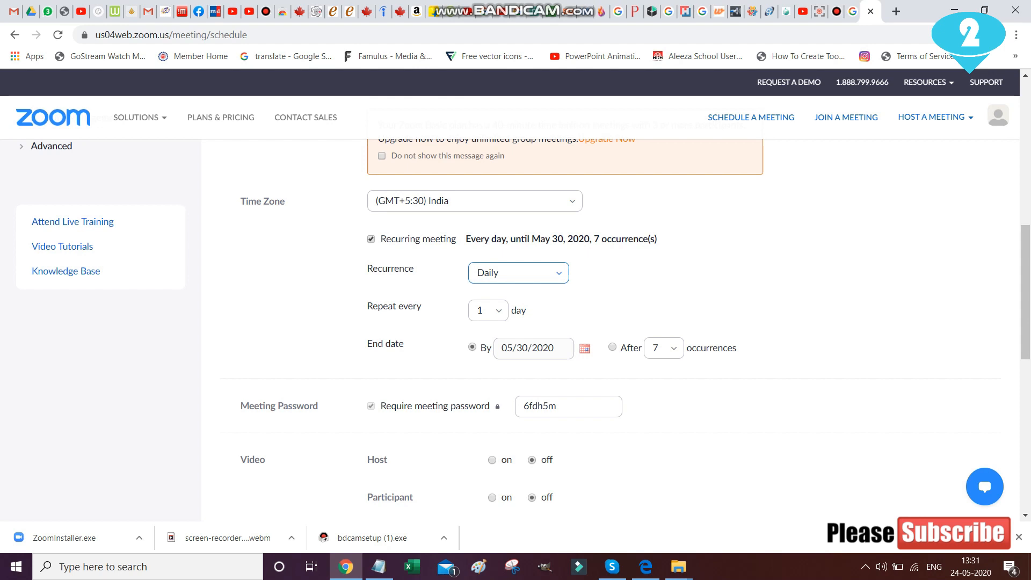
click(497, 272)
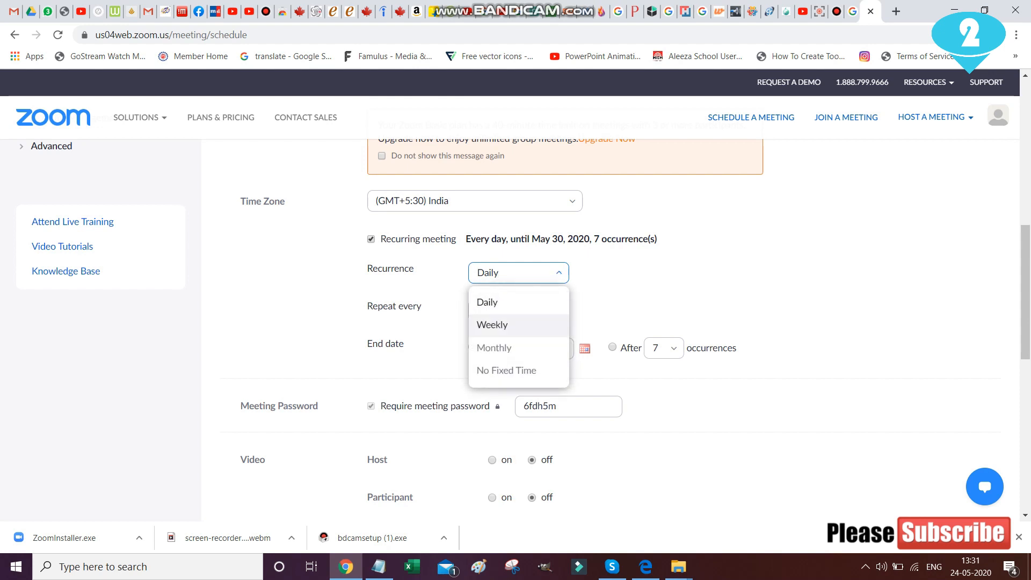
click(497, 302)
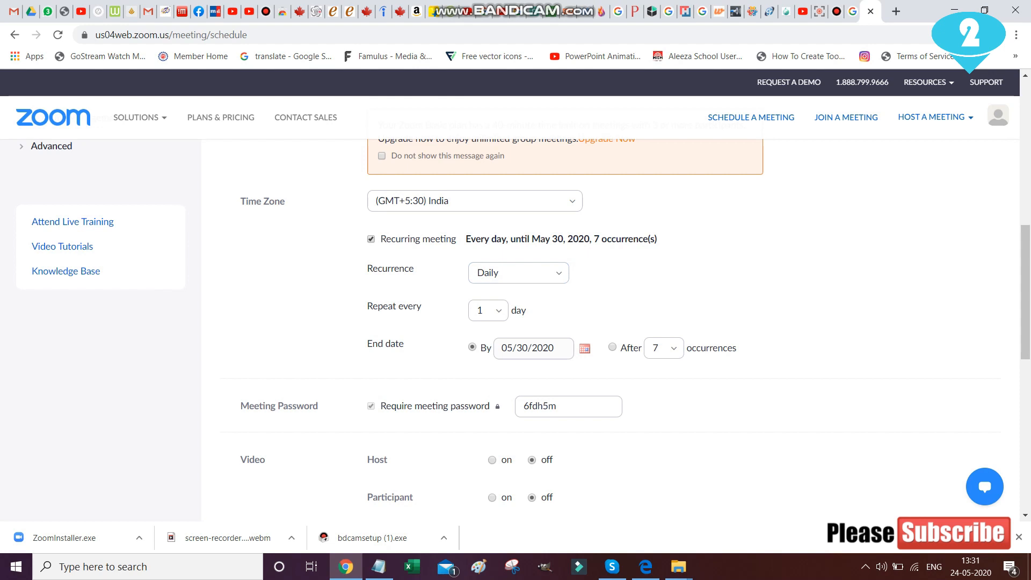
click(371, 239)
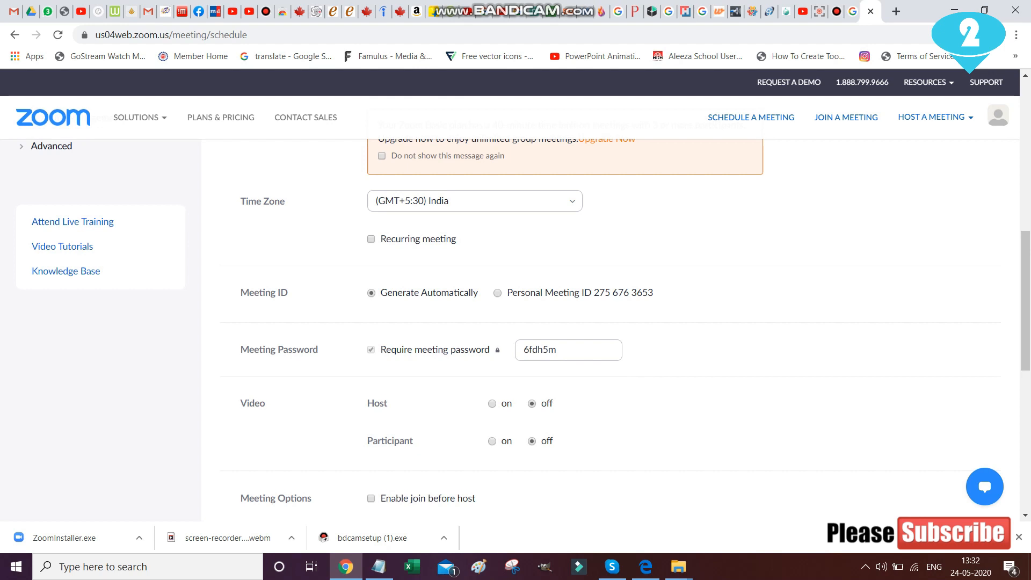
scroll(537, 309, down, 1)
Replace the generated meeting password with a custom one and set host video to on
double_click(540, 310)
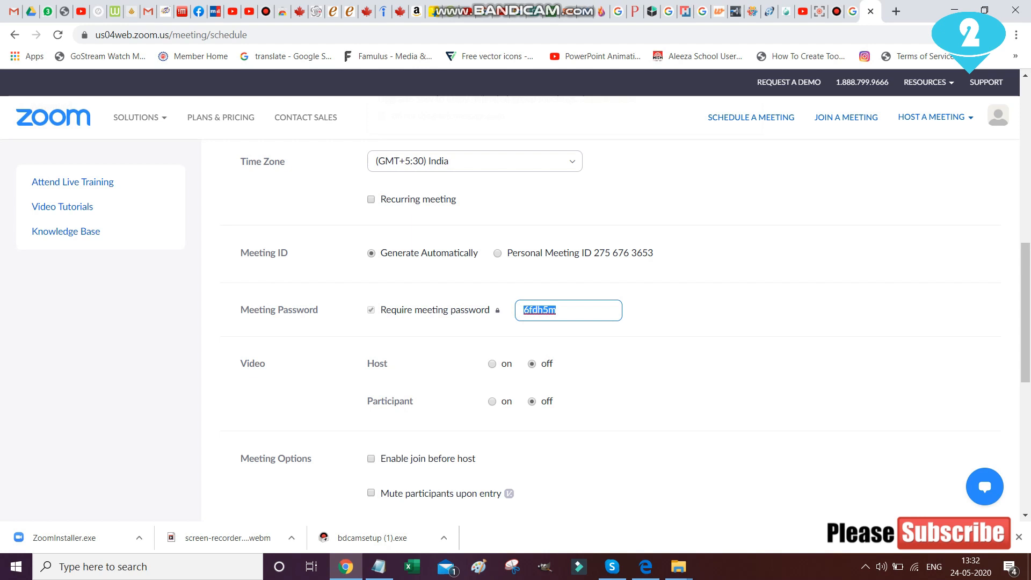
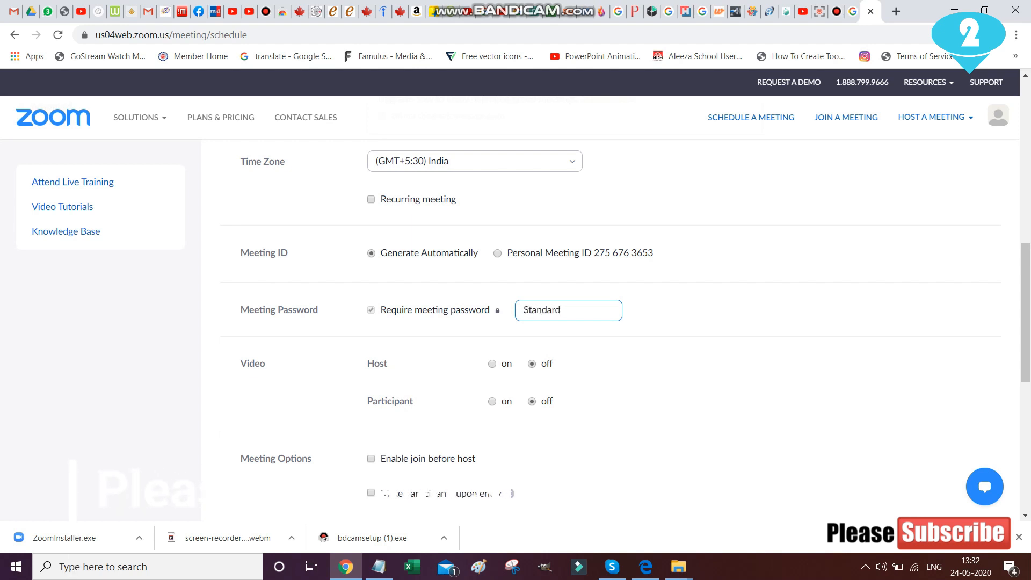
scroll(537, 323, down, 2)
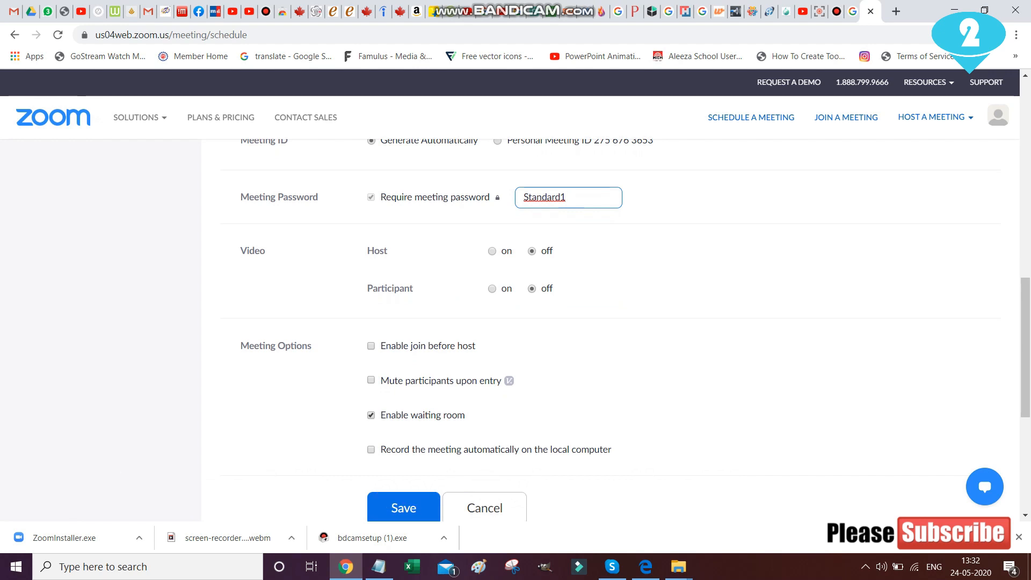
click(491, 251)
Scroll down the meeting form to the participant video and Meeting Options settings
scroll(537, 322, down, 2)
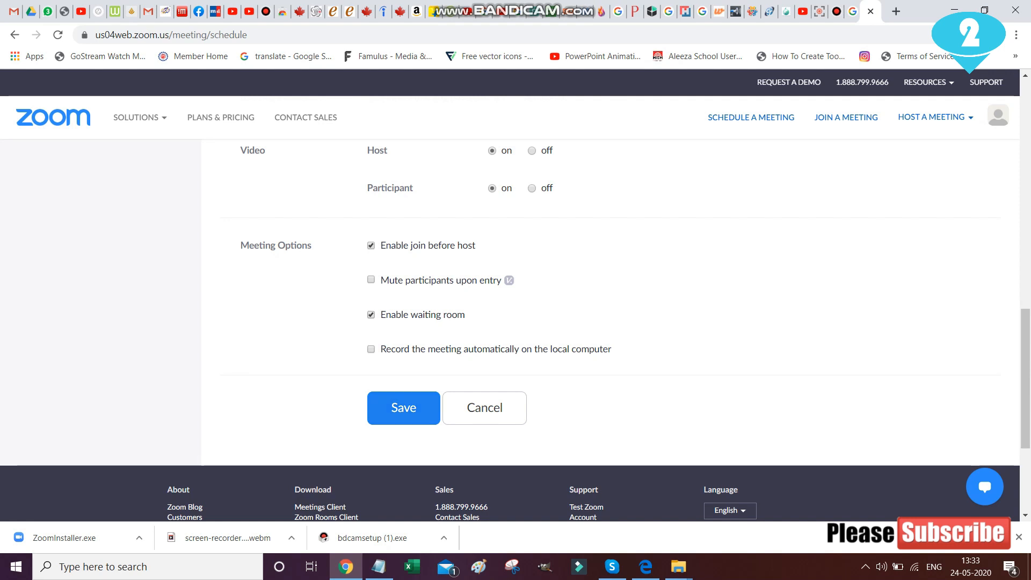
Save the 'First Batch' meeting for May 24, 2020, 2:00 PM and open its invitation text
click(403, 407)
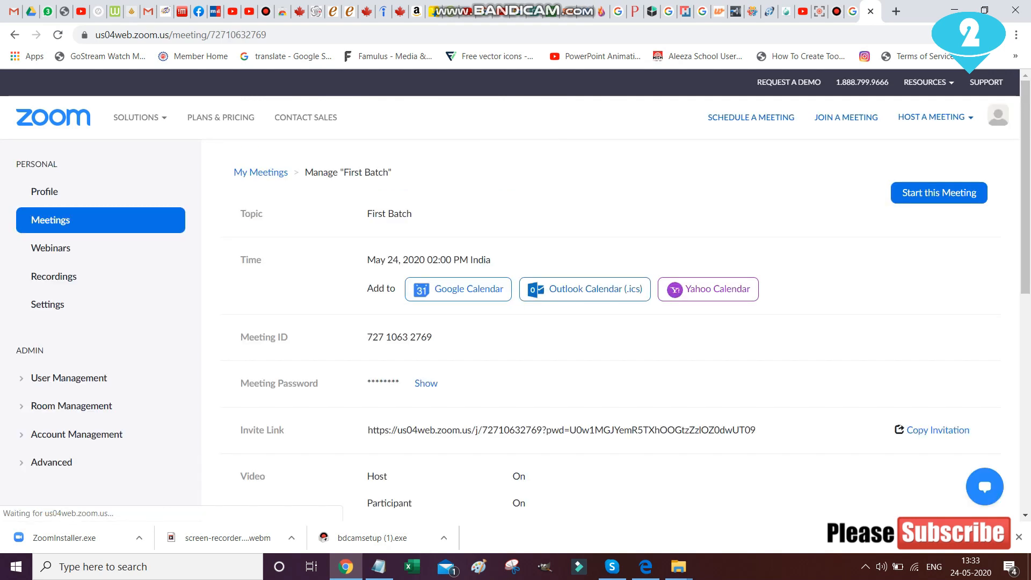
scroll(523, 329, down, 2)
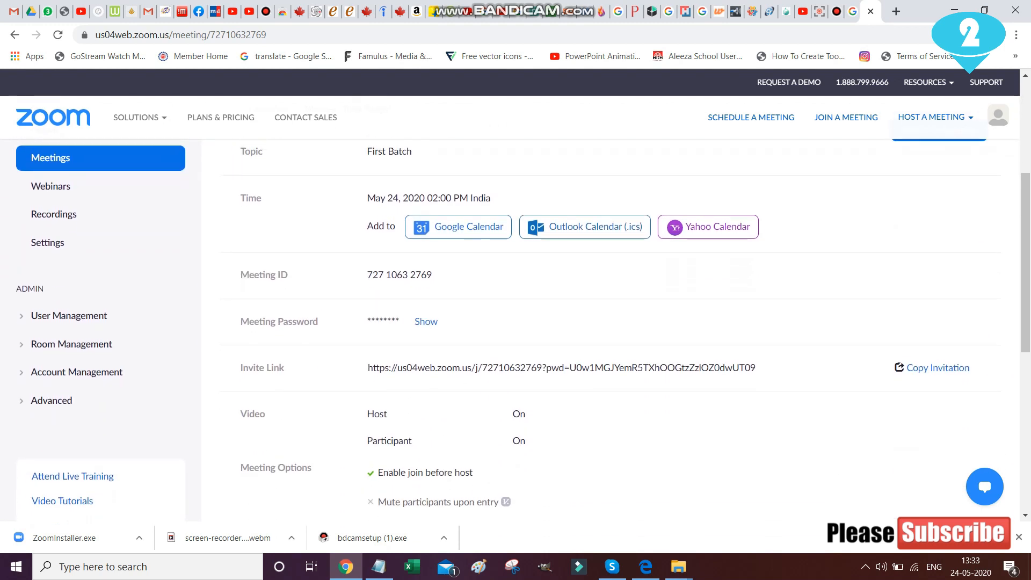
scroll(523, 330, down, 1)
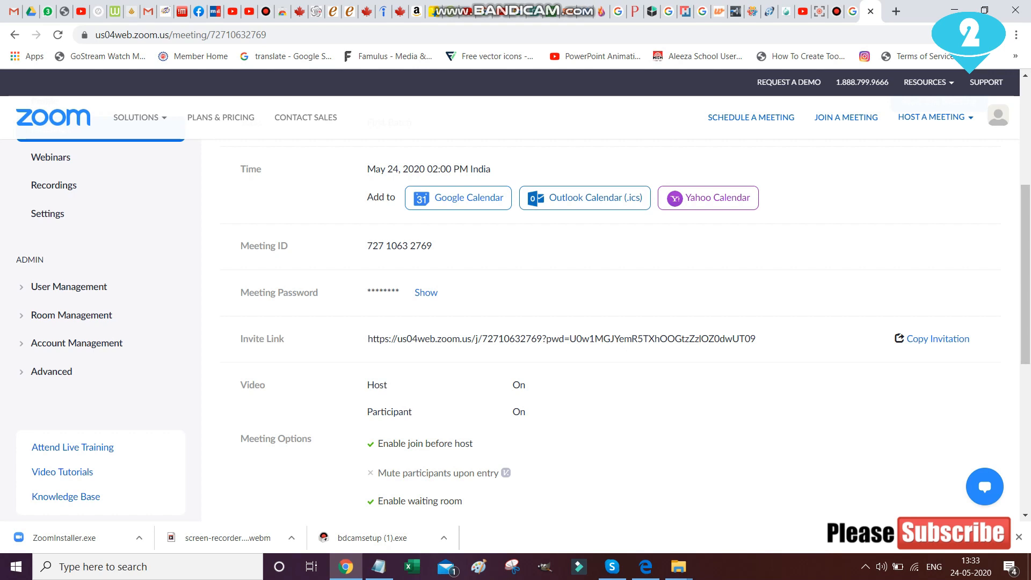
click(937, 339)
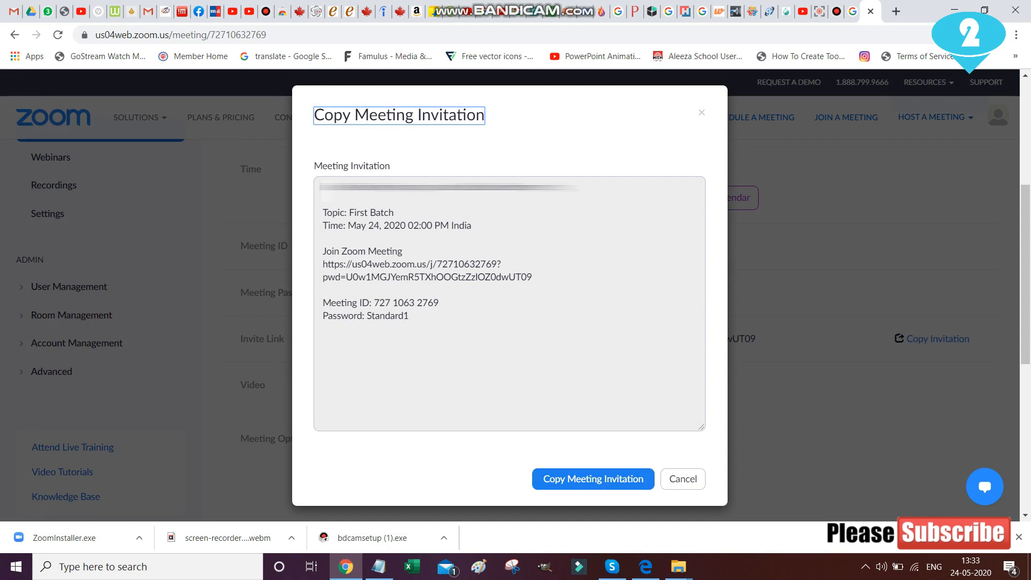
Copy the full meeting invitation, clear the text selection, and close the invitation dialog
click(592, 478)
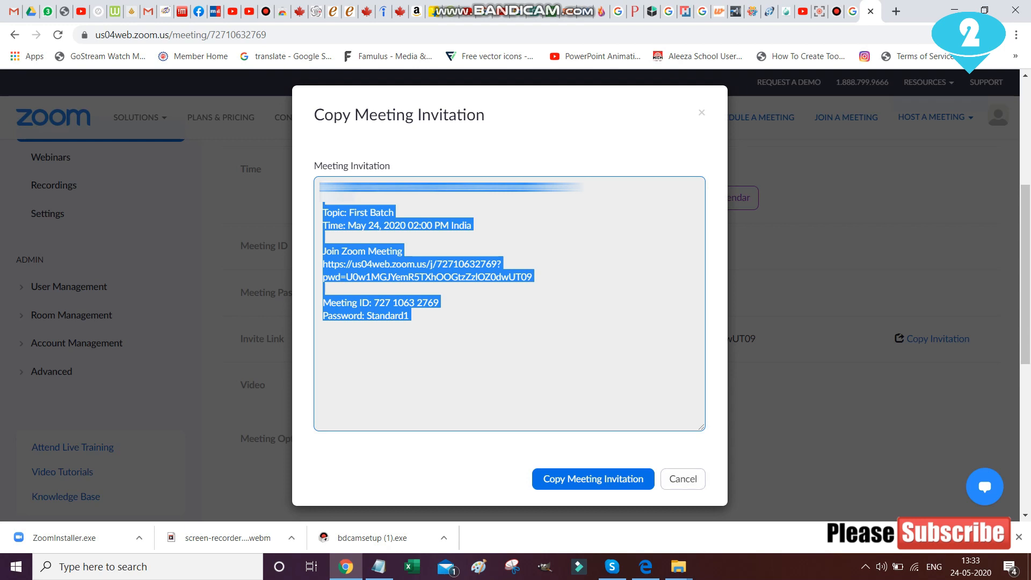
click(559, 344)
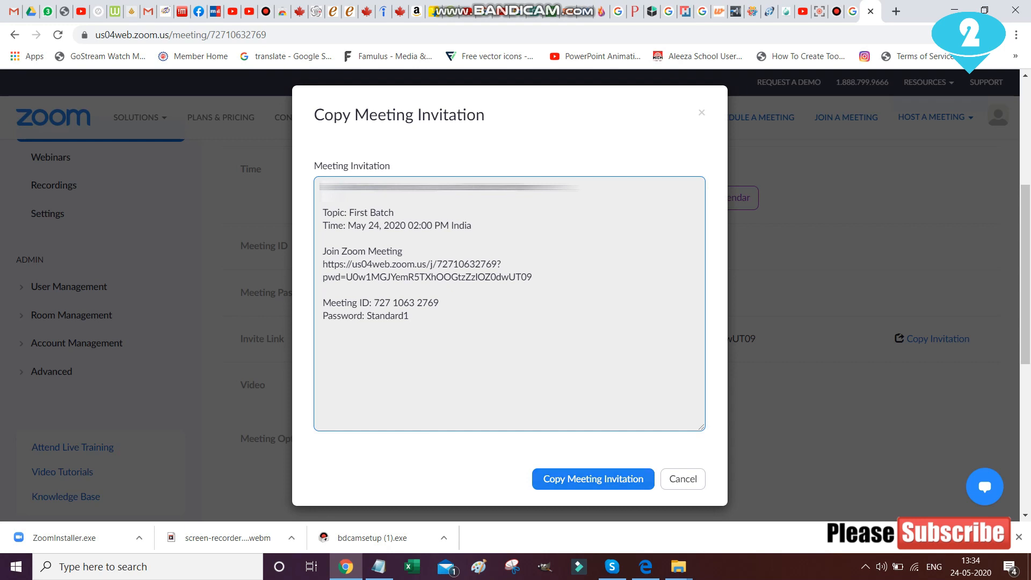
click(682, 479)
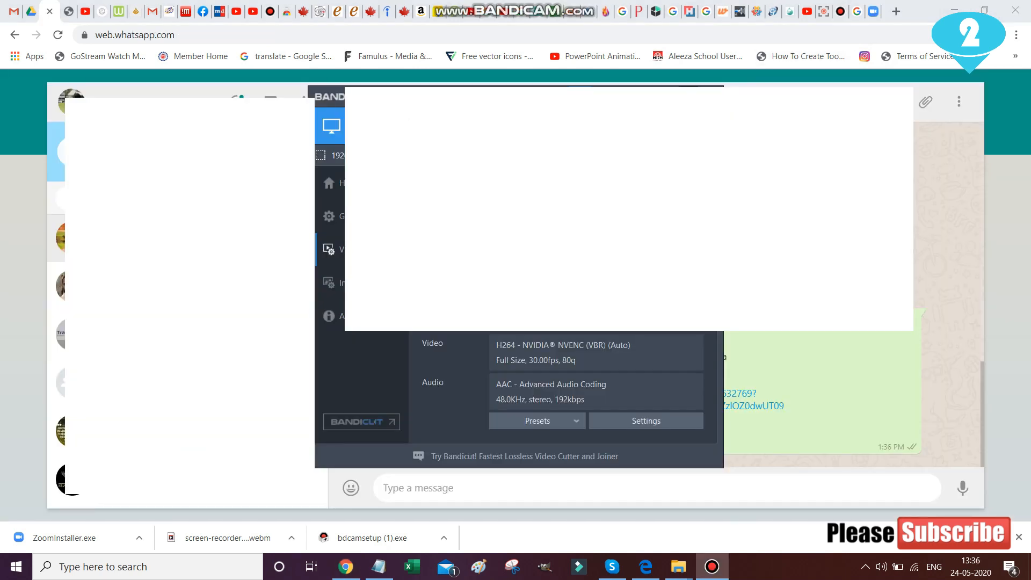
Minimize Bandicam and follow the Zoom meeting link in the WhatsApp chat message
click(689, 96)
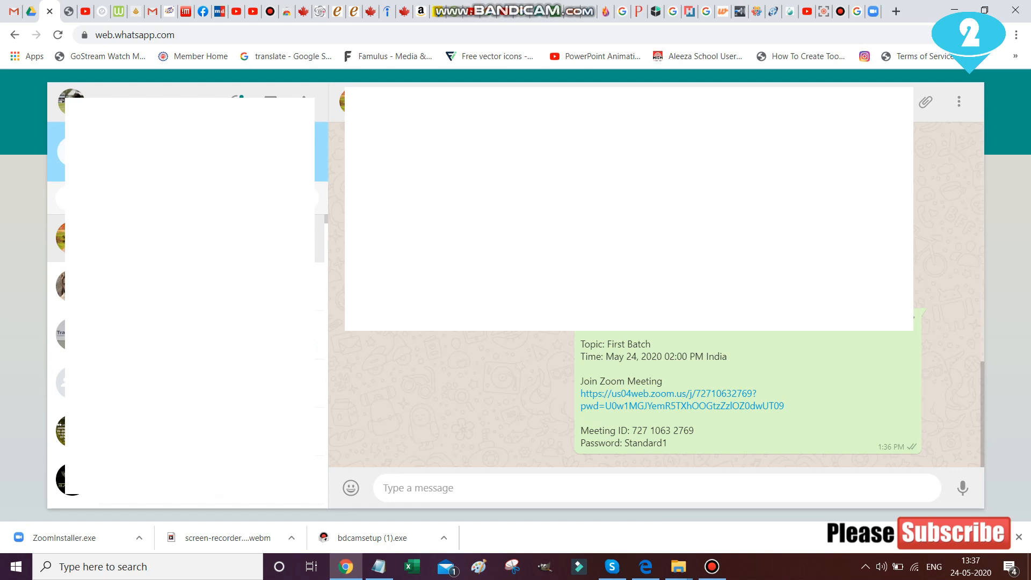
click(693, 403)
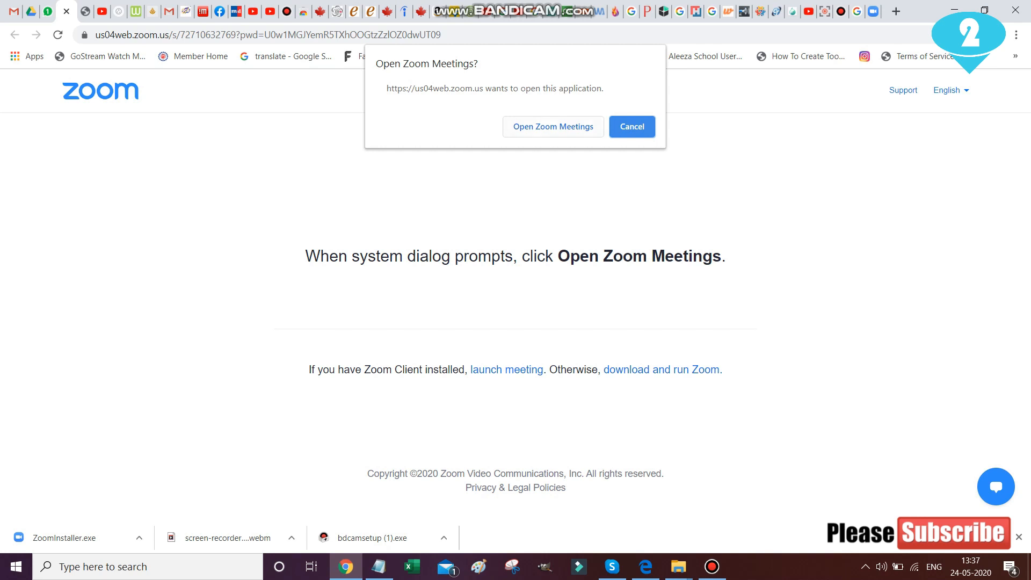
Let the browser open the Zoom Meetings app and join the meeting with computer audio
click(546, 127)
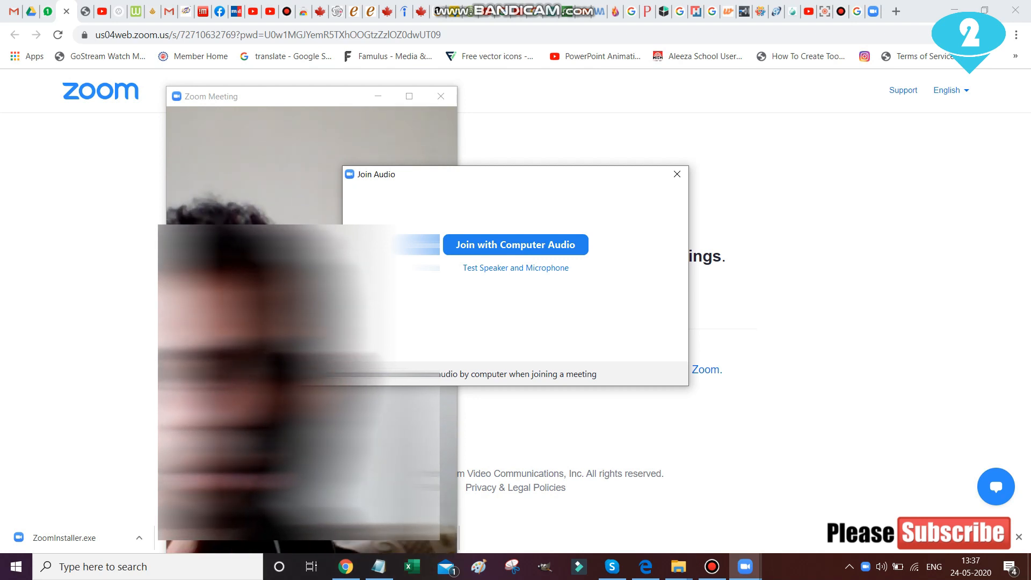
key(Return)
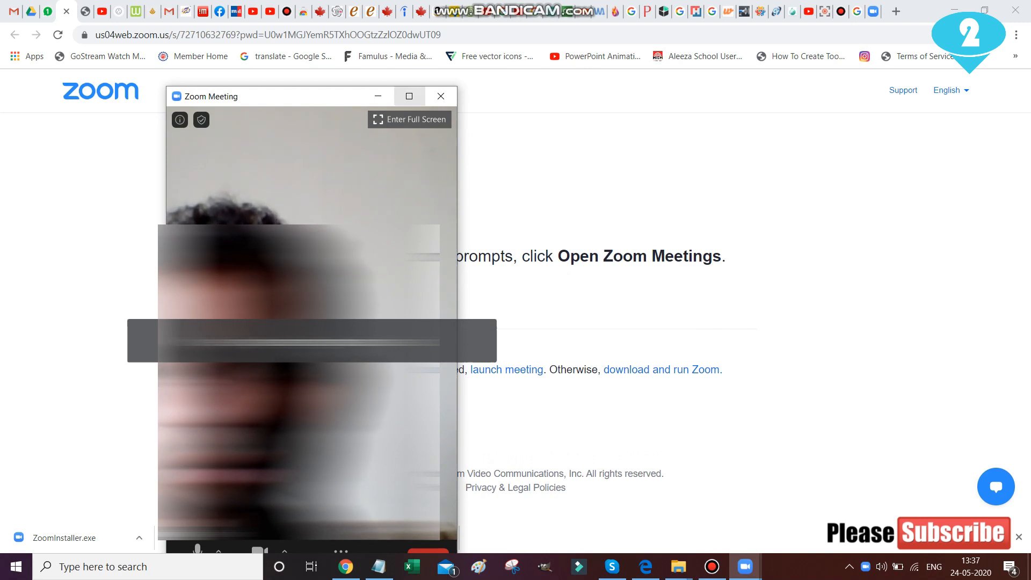
Maximize the meeting window, turn the webcam off and back on, and show the participants list
click(409, 96)
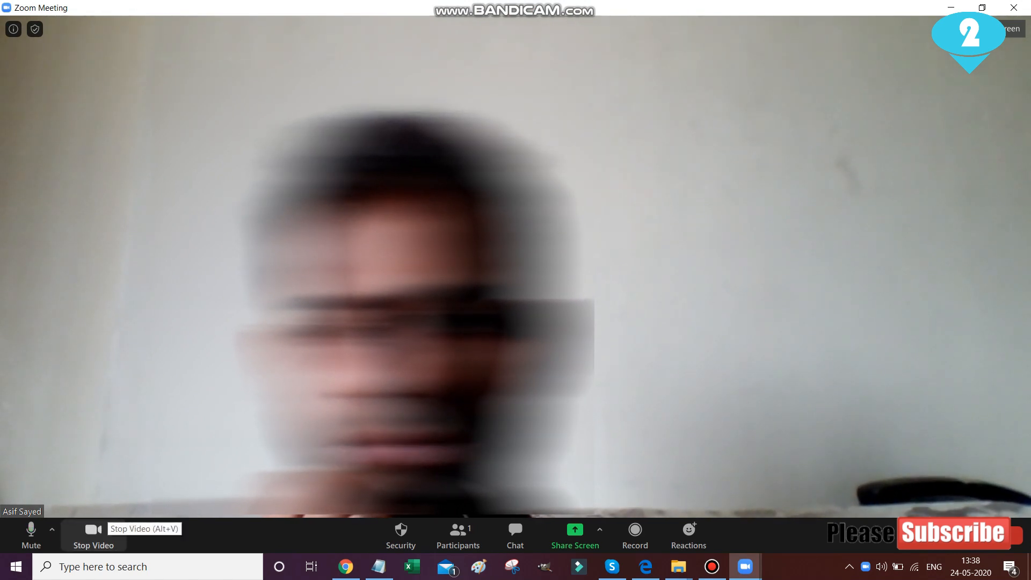
click(96, 529)
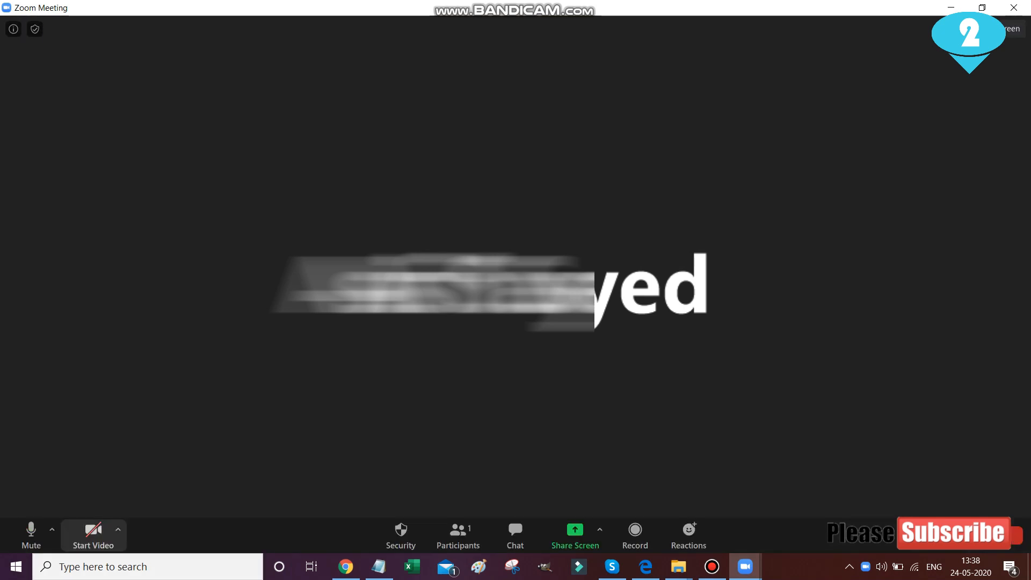
click(91, 530)
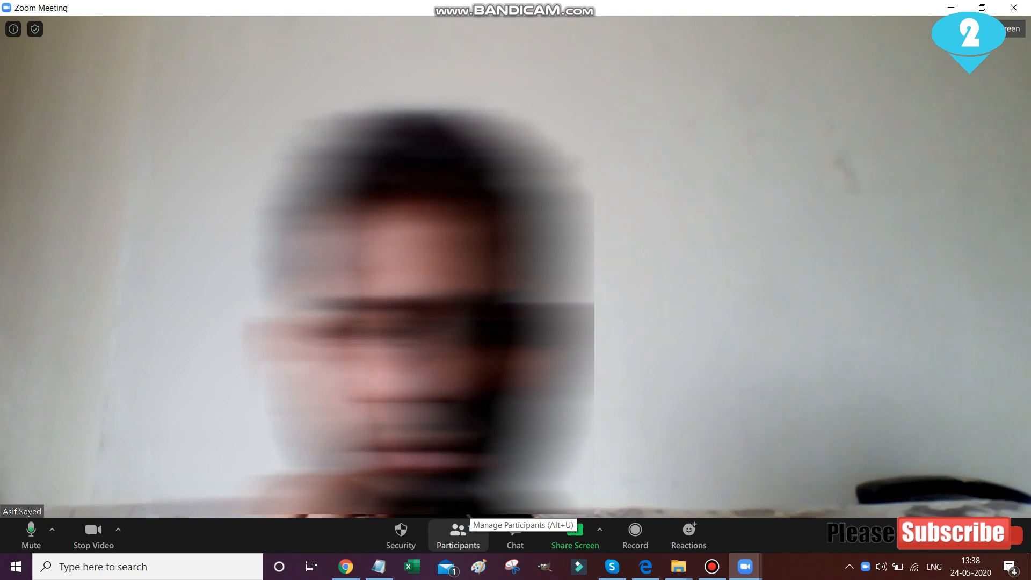
click(458, 532)
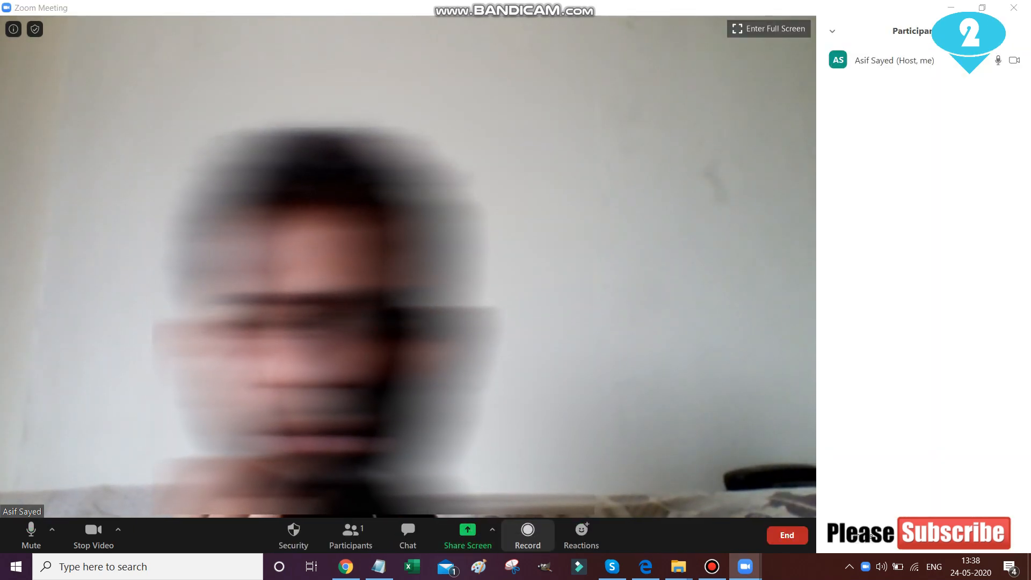